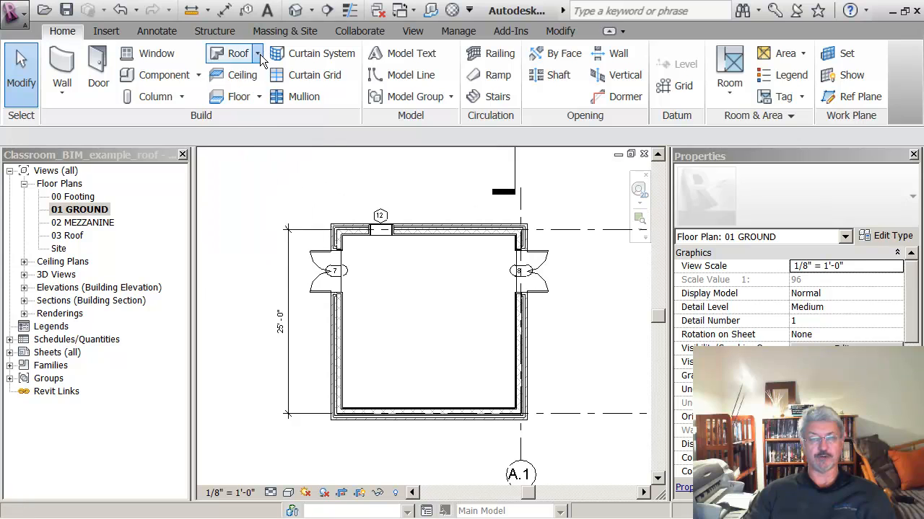
# Step: Sketch a roof by footprint around the small building from its four exterior wall lines, with slope-defining edges and a 3' 0" offset
pyautogui.click(257, 53)
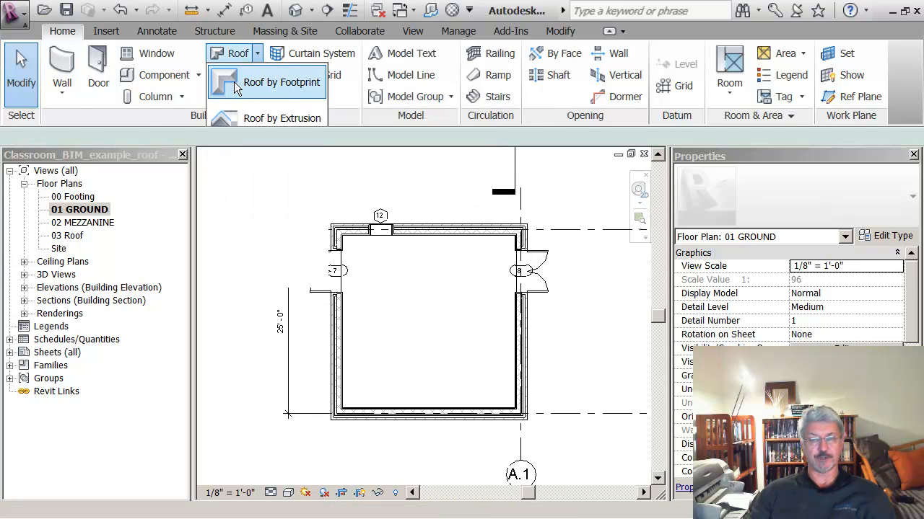
pyautogui.click(238, 85)
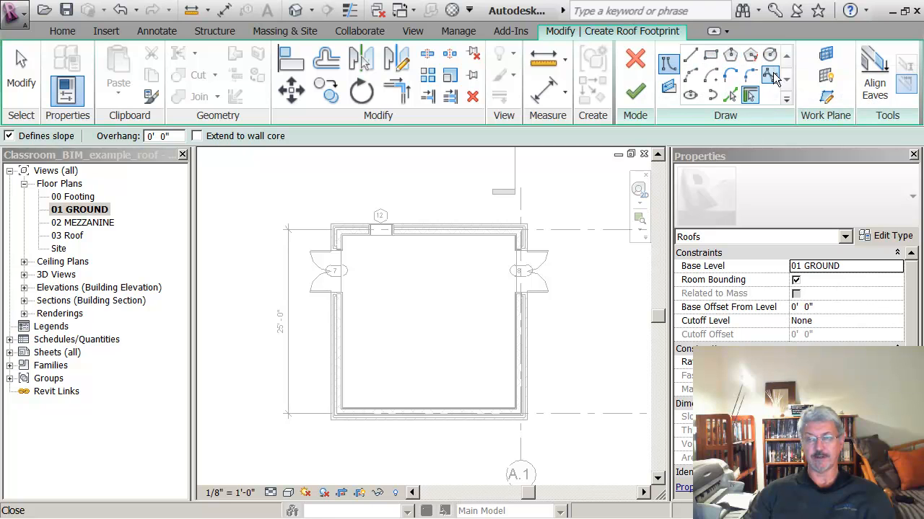
pyautogui.click(731, 97)
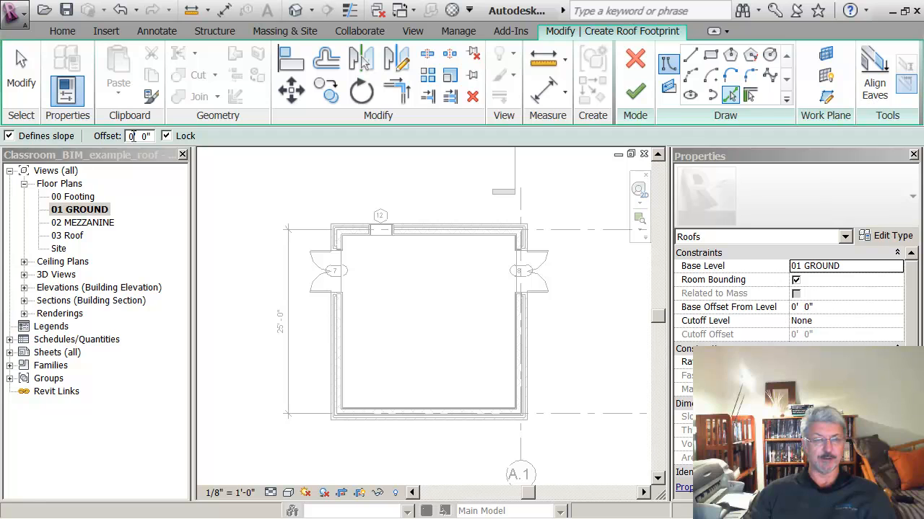
pyautogui.doubleClick(132, 136)
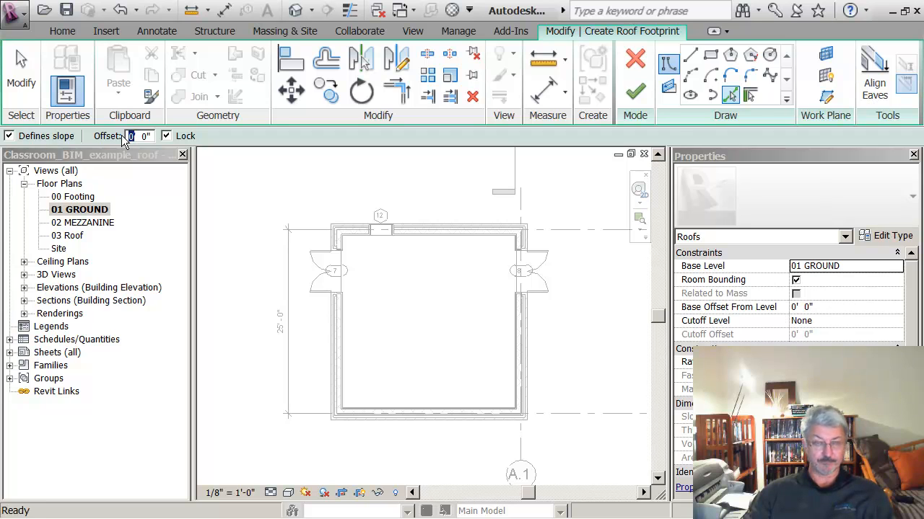
pyautogui.write('3')
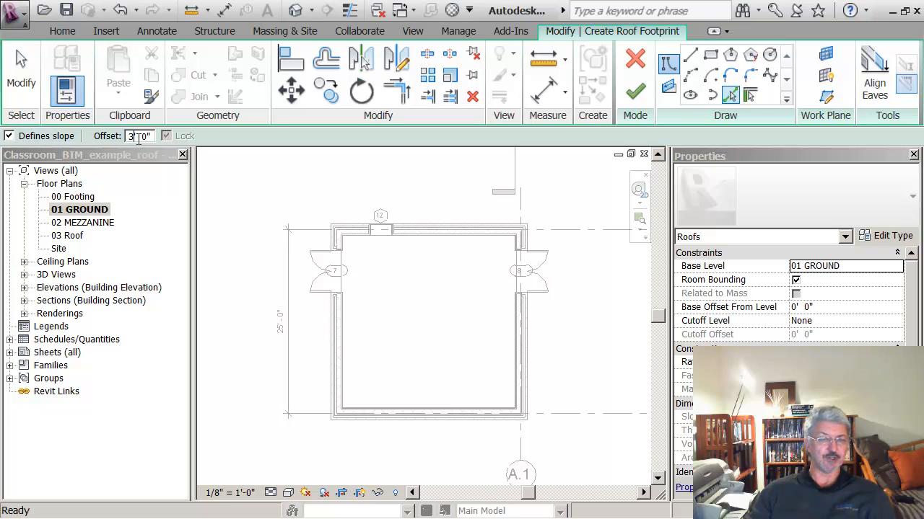
pyautogui.click(430, 221)
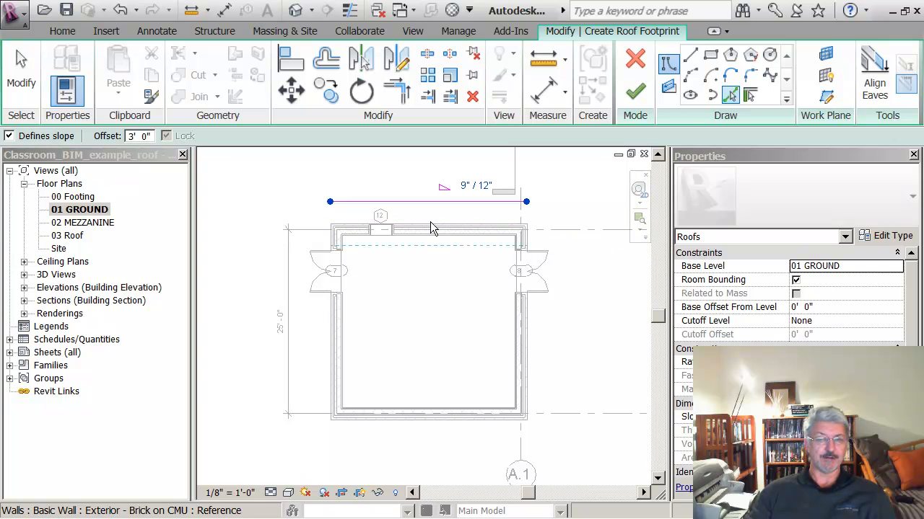
pyautogui.click(526, 335)
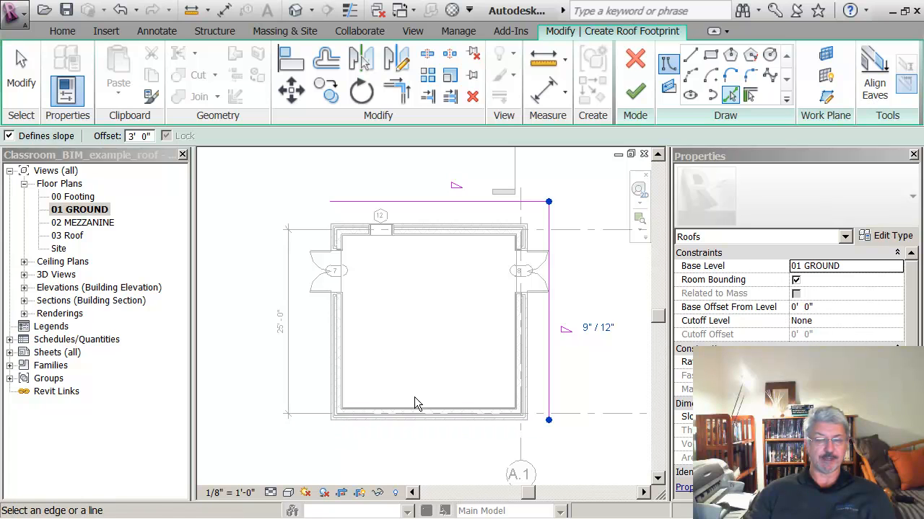
pyautogui.click(433, 426)
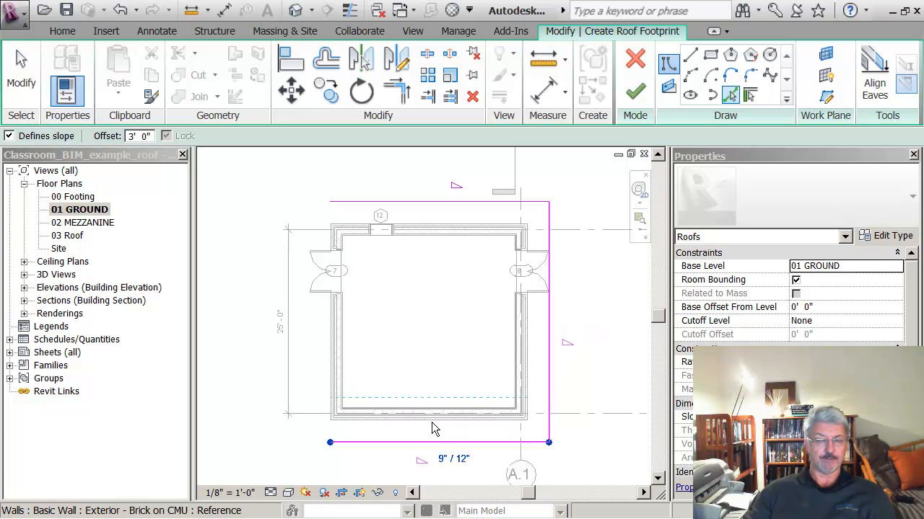
pyautogui.click(328, 349)
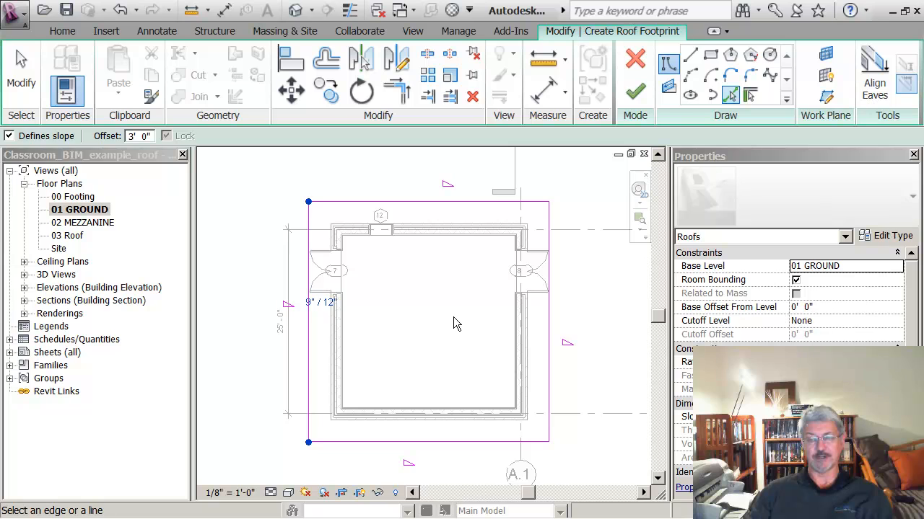
pyautogui.press('Escape')
pyautogui.press('Escape')
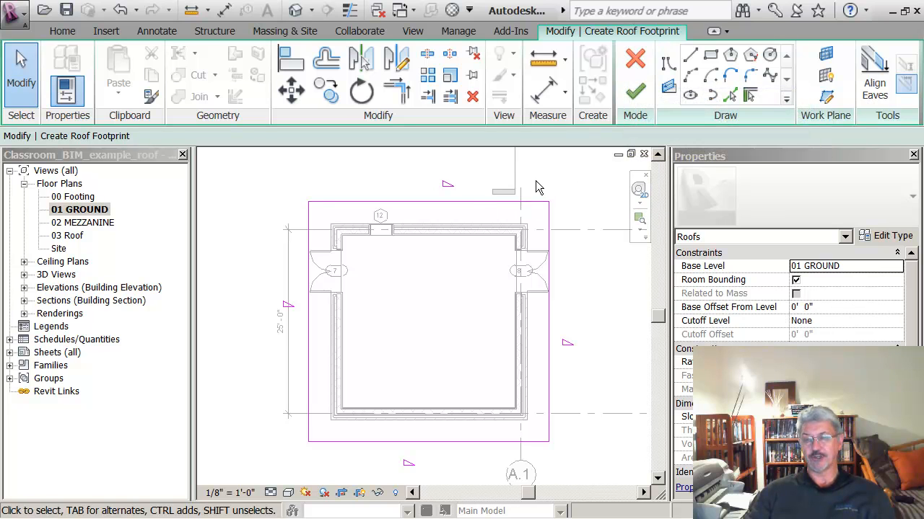
# Step: Set the roof's base level to 02 MEZZANINE and finish the footprint sketch
pyautogui.click(891, 267)
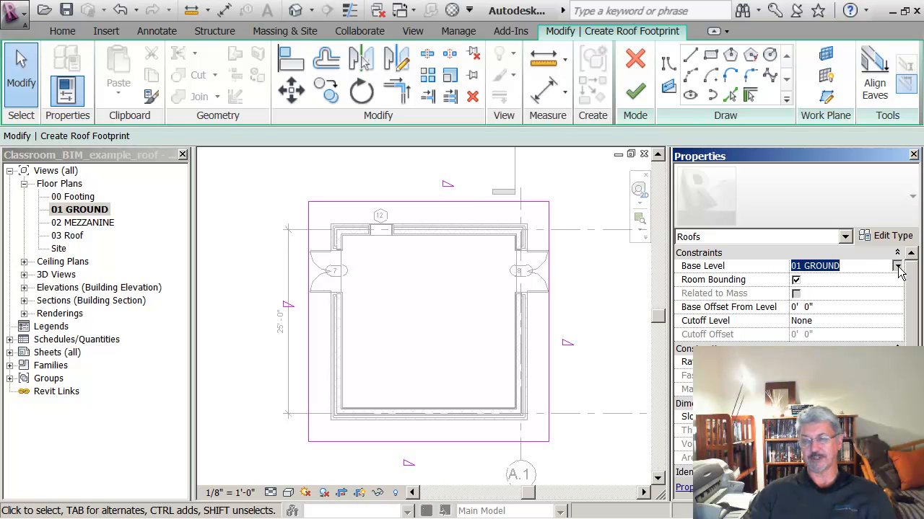
pyautogui.click(898, 267)
pyautogui.click(846, 304)
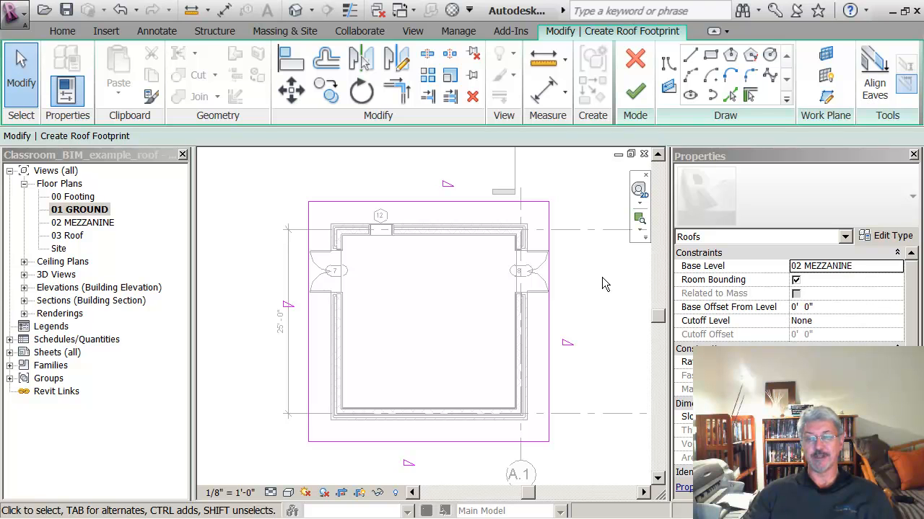
pyautogui.click(635, 92)
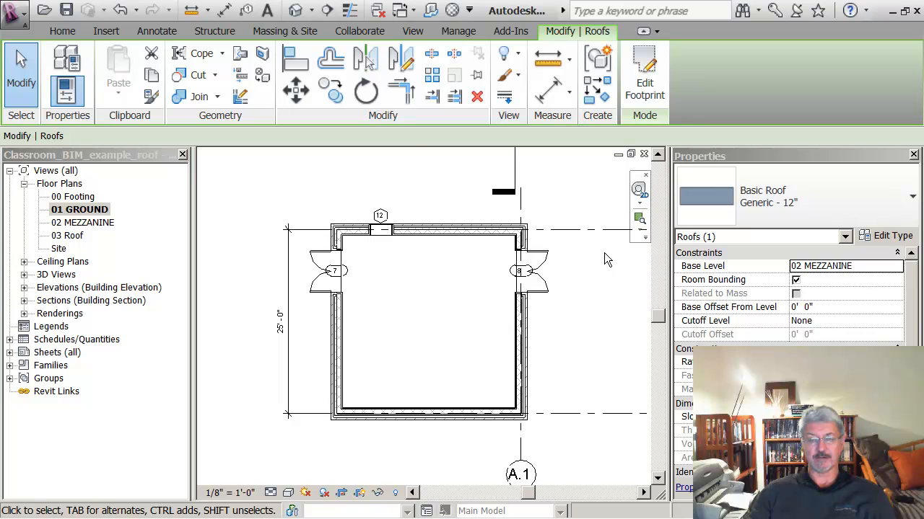
# Step: Open the default 3D view and reopen the small building's roof footprint for editing
pyautogui.scroll(-4, 604, 256)
pyautogui.moveTo(600, 254); pyautogui.dragTo(526, 284, button='middle')
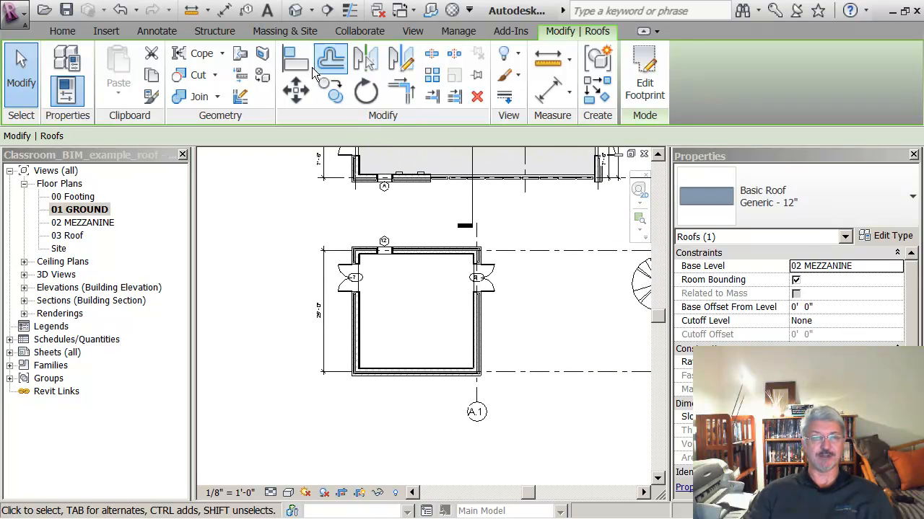
pyautogui.click(295, 15)
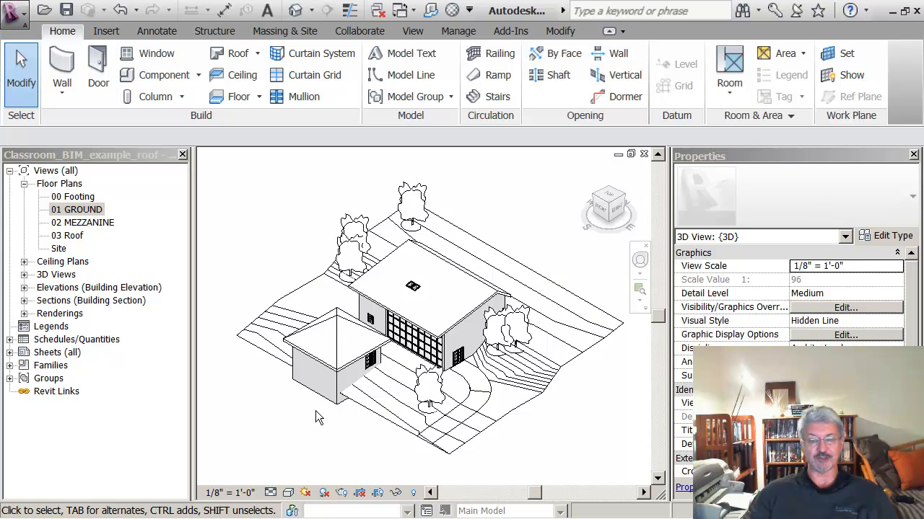
pyautogui.scroll(6, 322, 357)
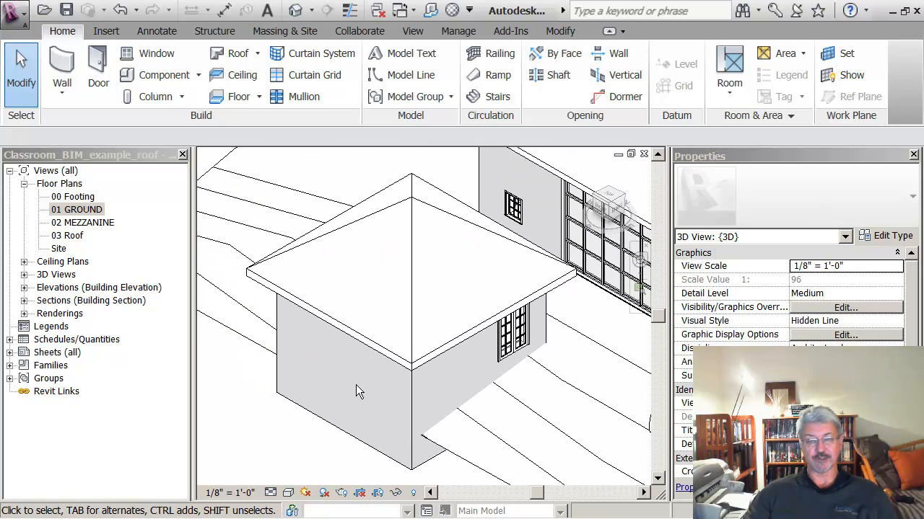
pyautogui.scroll(-2, 345, 397)
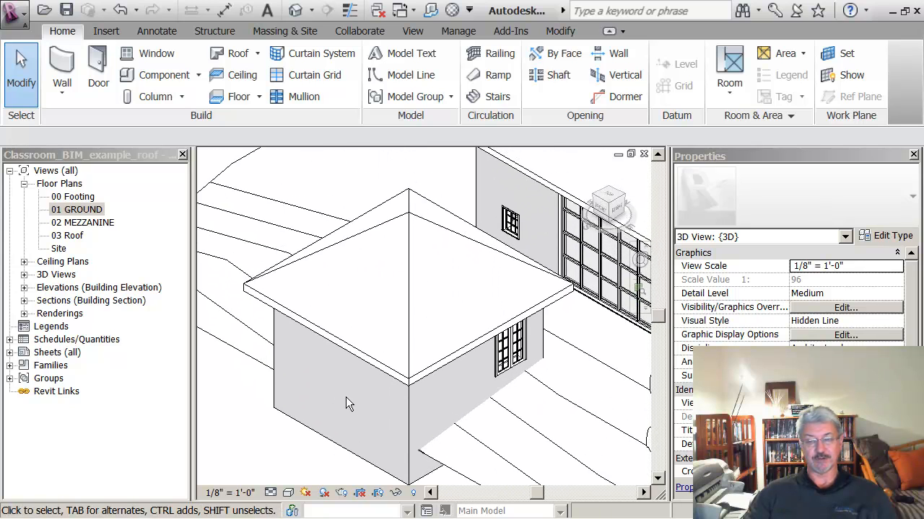
pyautogui.click(395, 228)
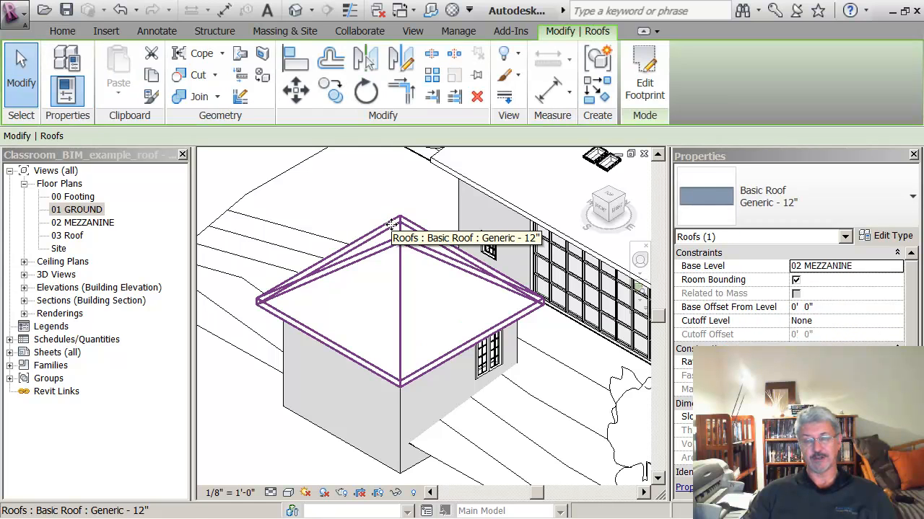
pyautogui.click(642, 98)
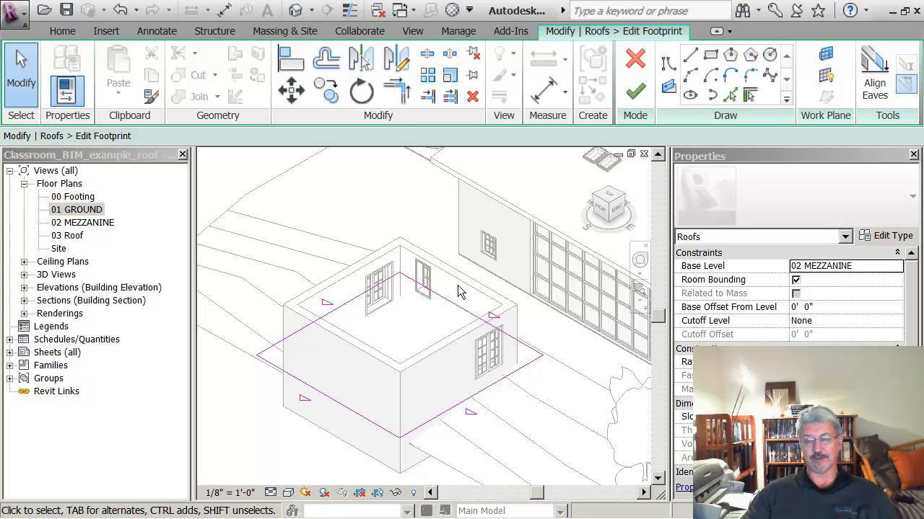
pyautogui.click(879, 267)
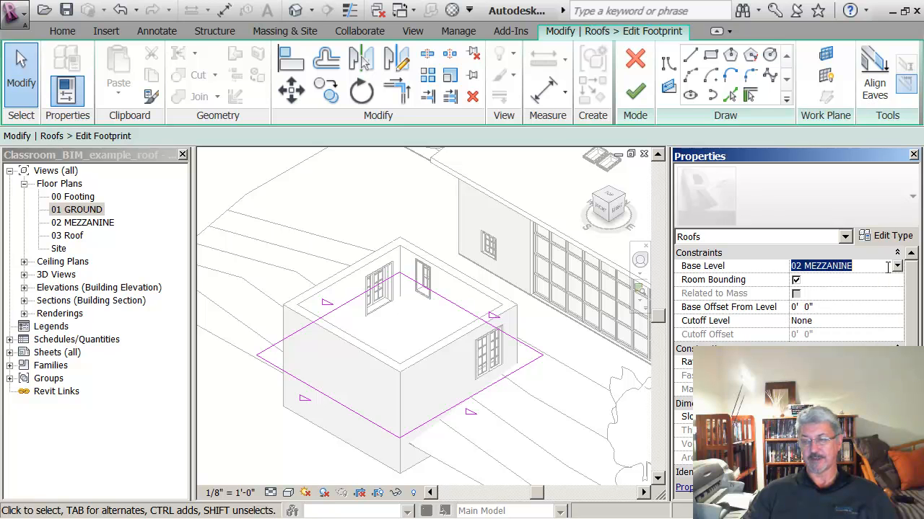
pyautogui.click(897, 267)
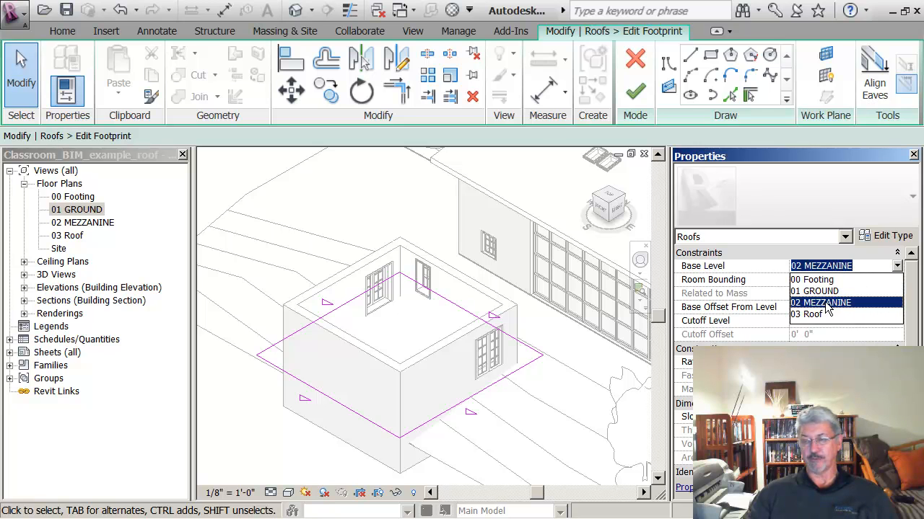
pyautogui.click(551, 323)
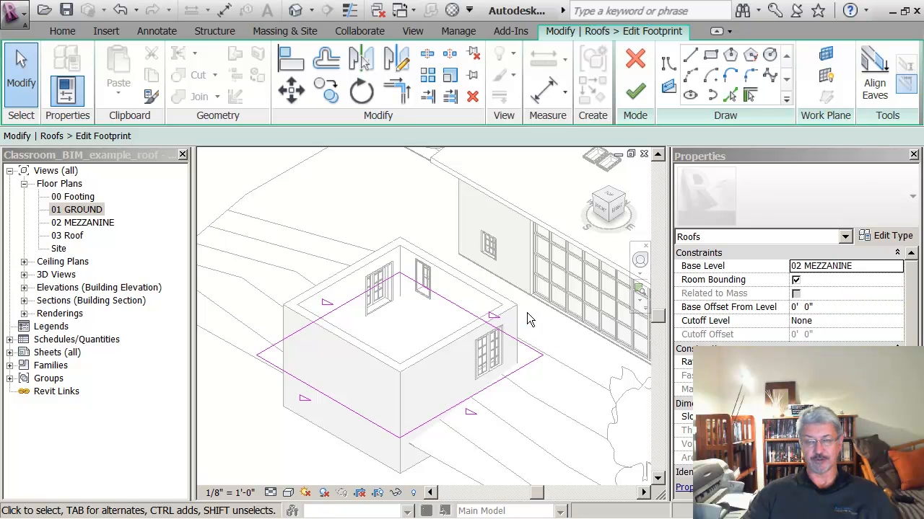
# Step: Remove the slope definition from the footprint edge facing the larger building and finish the sketch
pyautogui.click(462, 311)
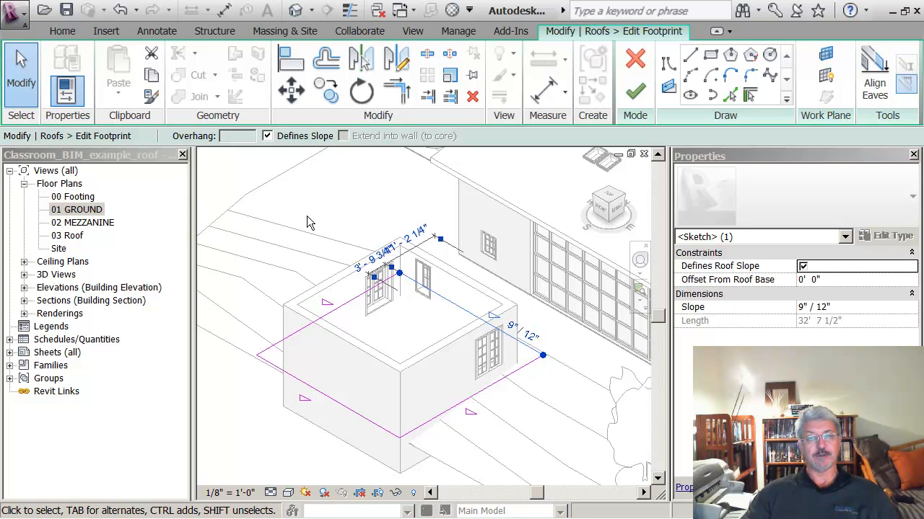
pyautogui.click(267, 137)
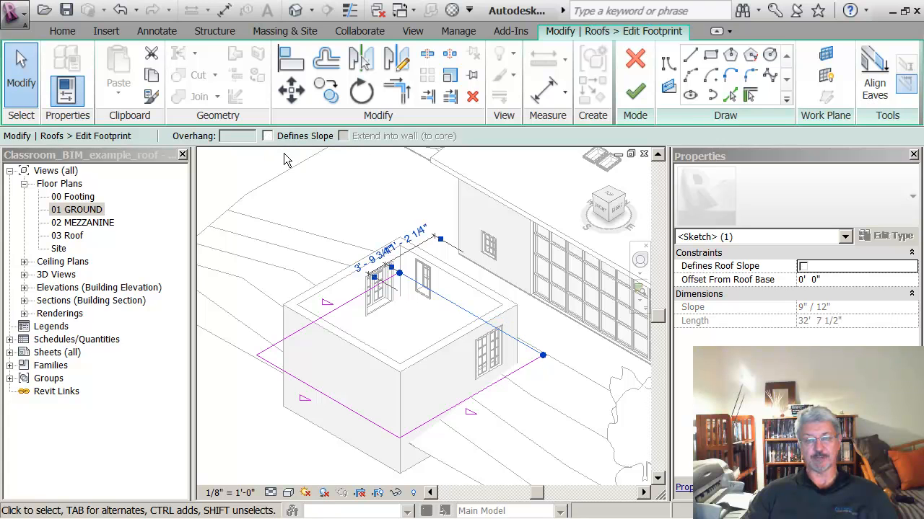
pyautogui.click(635, 92)
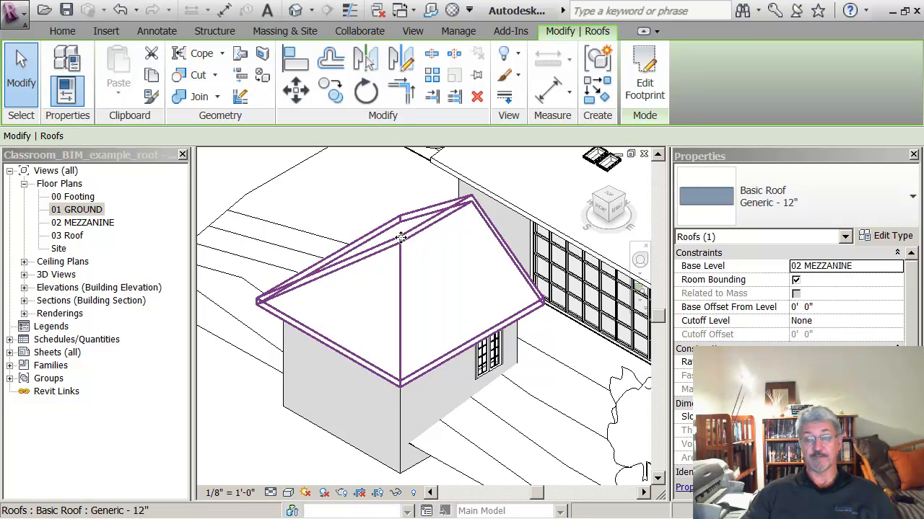
# Step: Reopen the roof footprint and make the edge facing the larger building define slope again
pyautogui.click(647, 112)
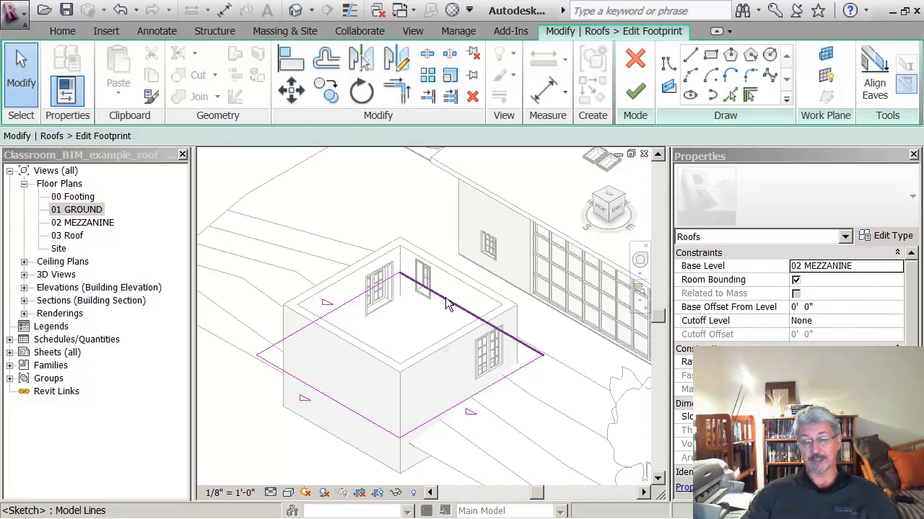
pyautogui.click(447, 303)
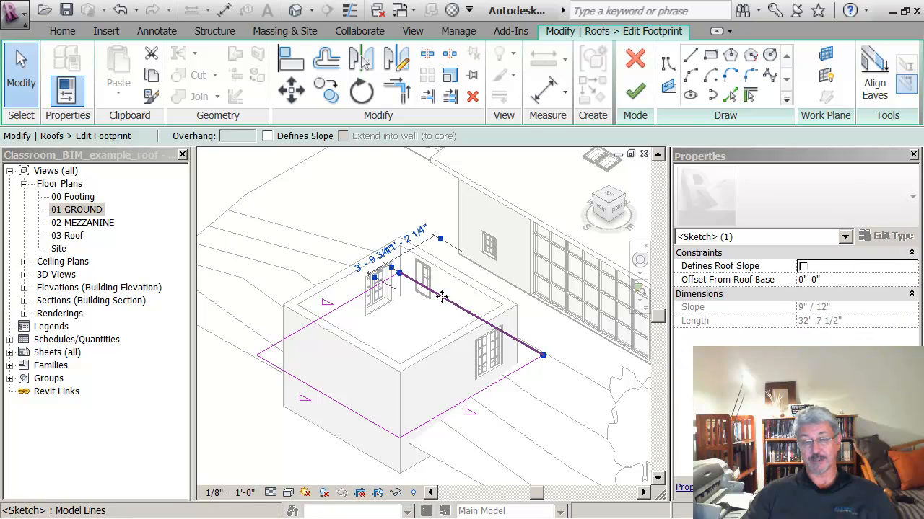
pyautogui.click(267, 136)
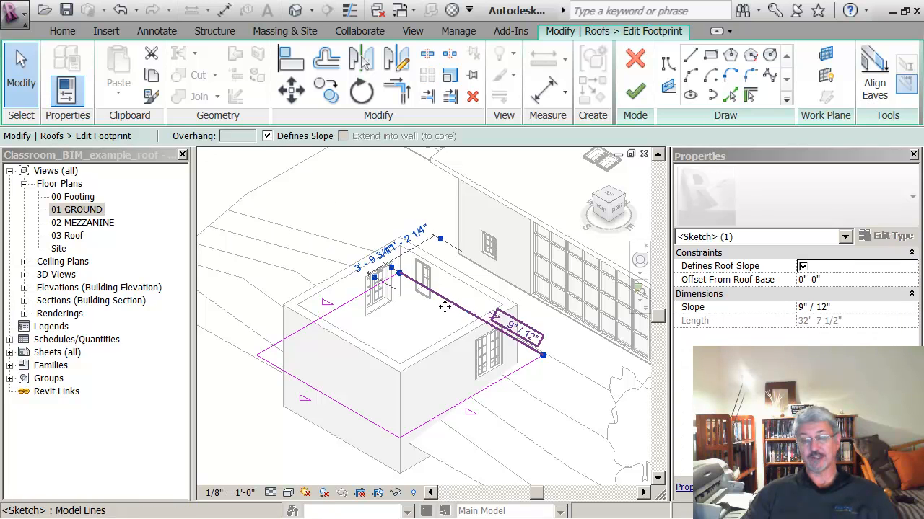
# Step: Remove the slope definition from the other three footprint edges, keeping only the edge facing the larger building slope-defining
pyautogui.click(350, 300)
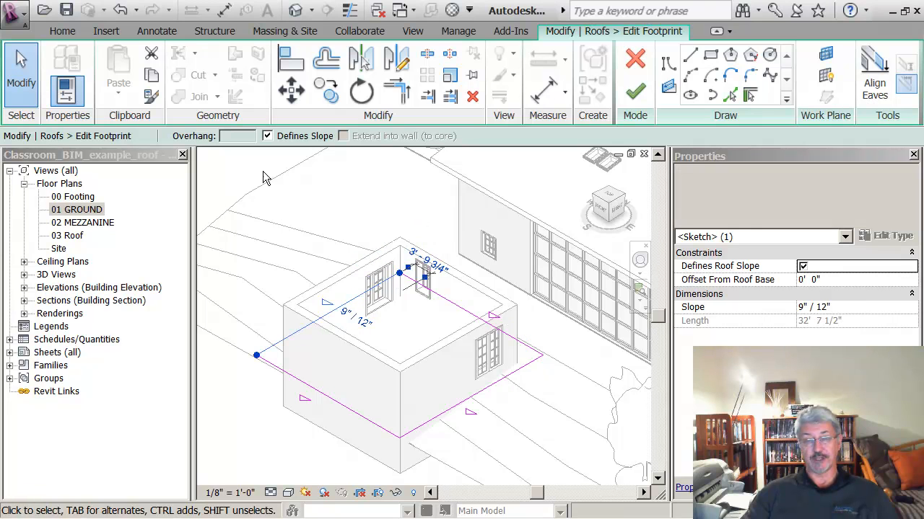
pyautogui.click(268, 136)
pyautogui.click(293, 376)
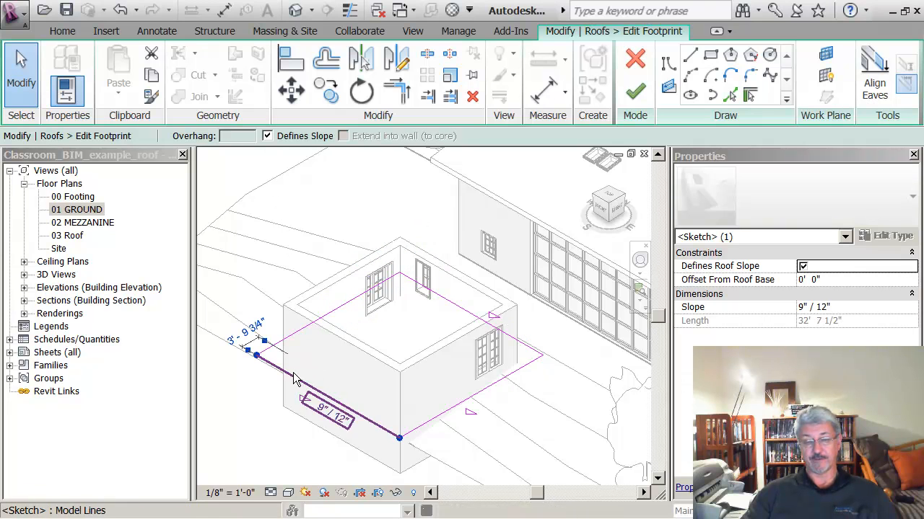
pyautogui.click(341, 241)
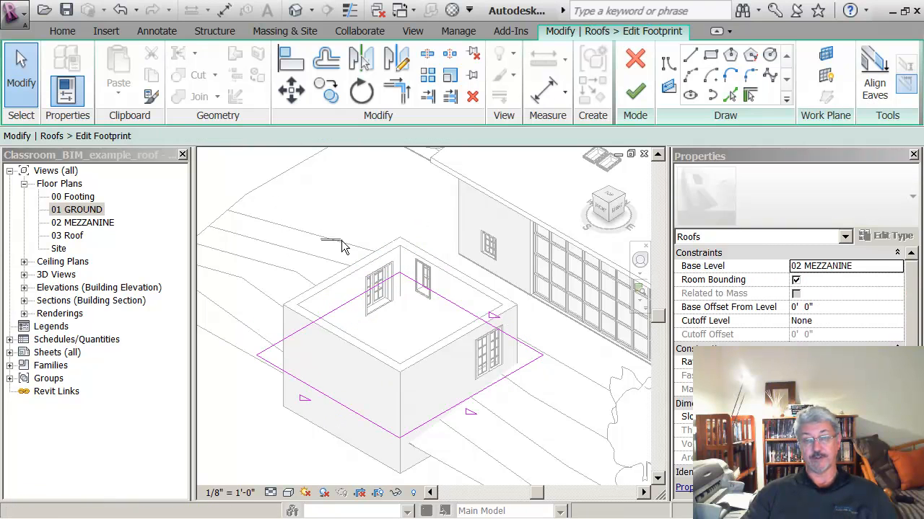
pyautogui.click(329, 399)
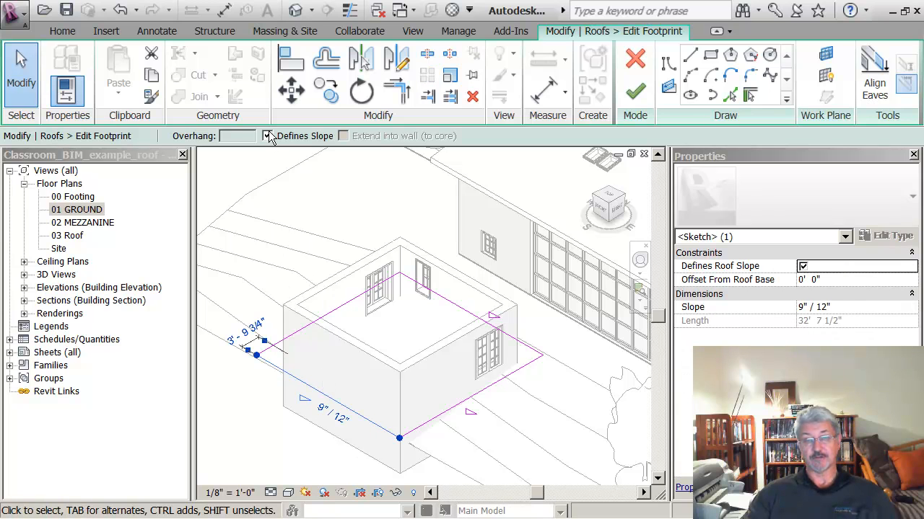
pyautogui.click(492, 384)
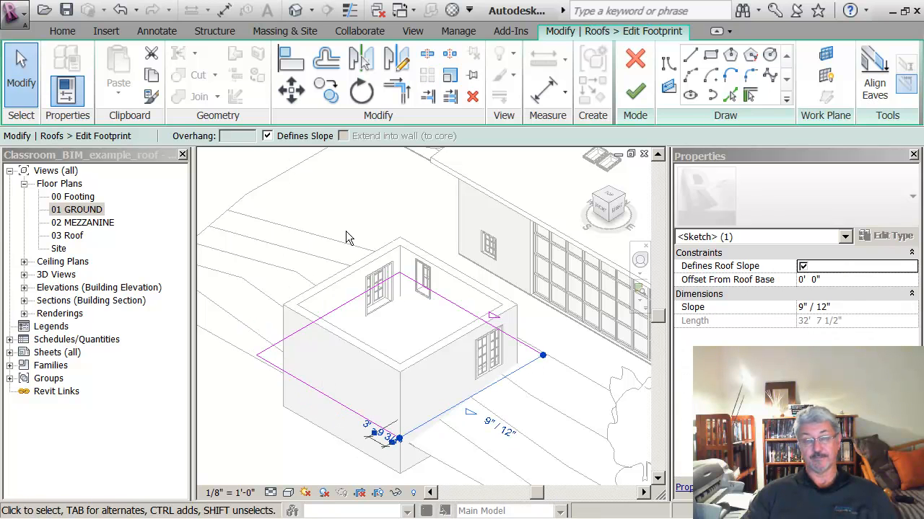
pyautogui.click(267, 135)
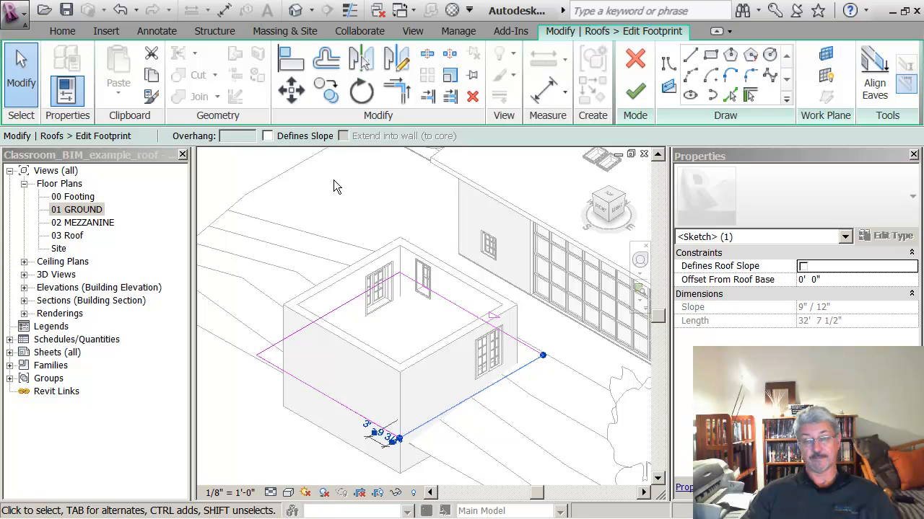
pyautogui.click(256, 163)
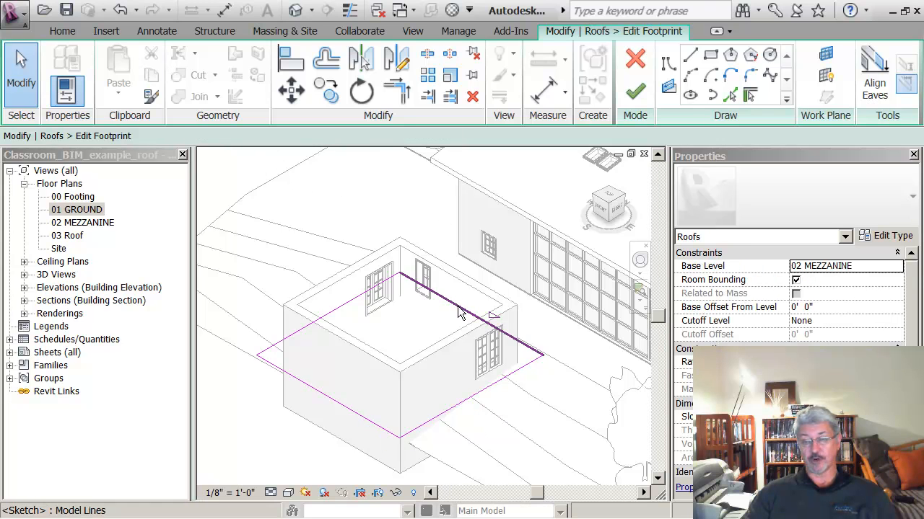
# Step: Finish the single-slope footprint sketch and reopen the small building's roof footprint for editing
pyautogui.click(632, 94)
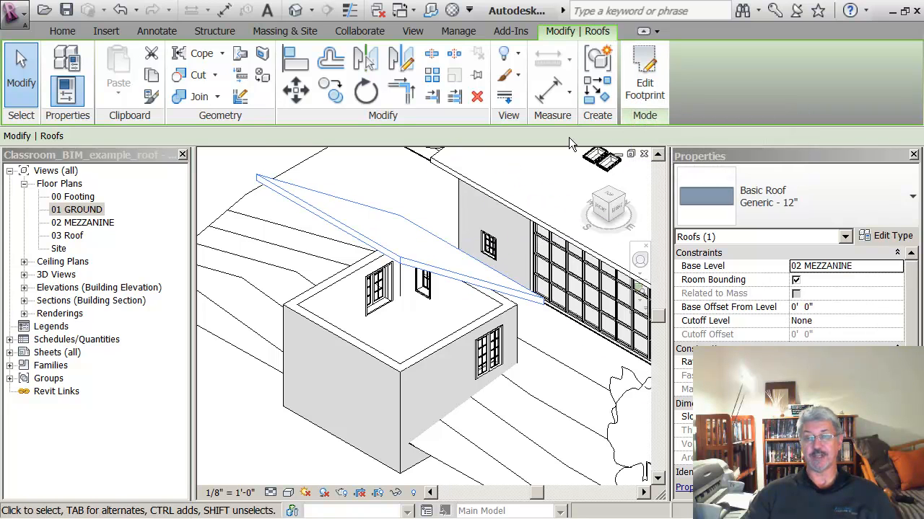
pyautogui.click(641, 98)
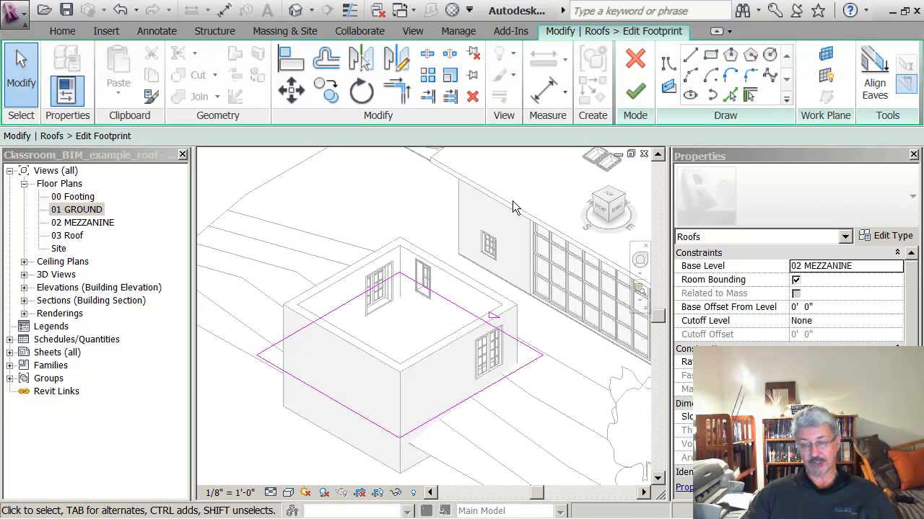
# Step: Set the slope of the footprint edge facing the larger building to 2" / 12" and finish the sketch
pyautogui.click(453, 303)
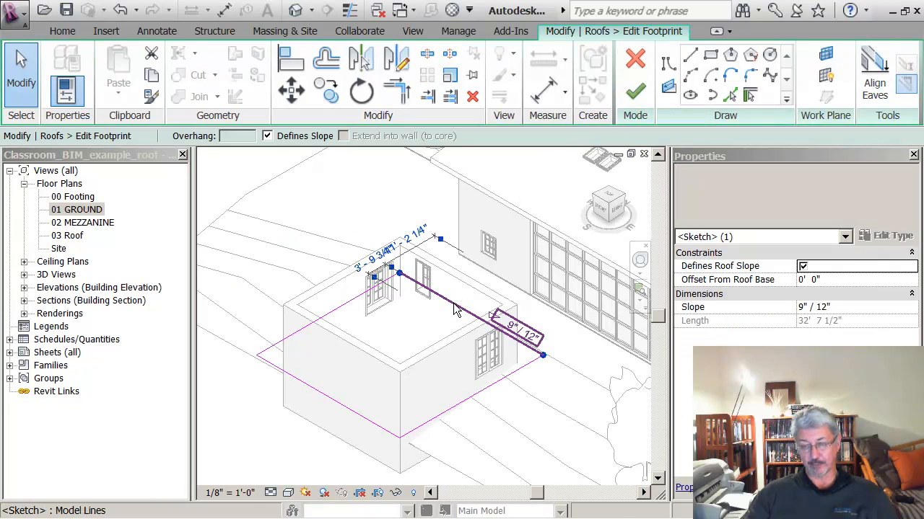
pyautogui.click(509, 330)
pyautogui.moveTo(503, 315); pyautogui.dragTo(491, 322)
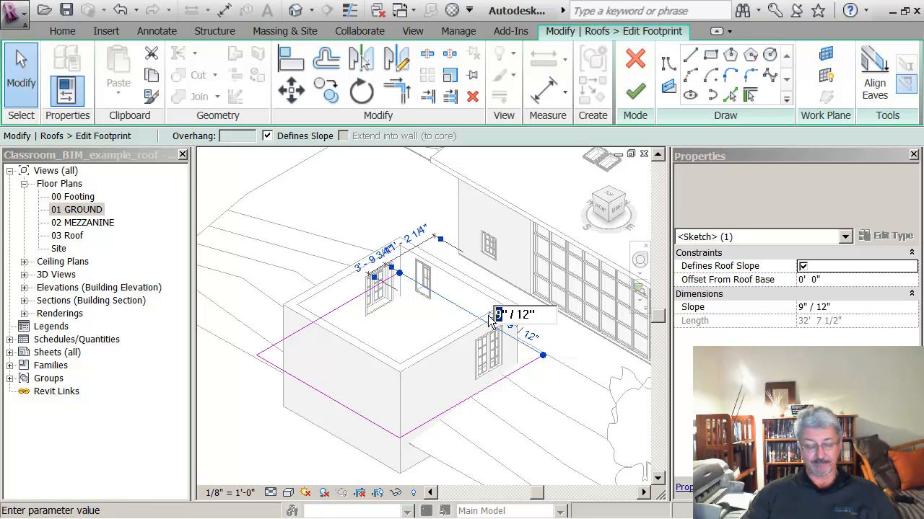
pyautogui.write('2')
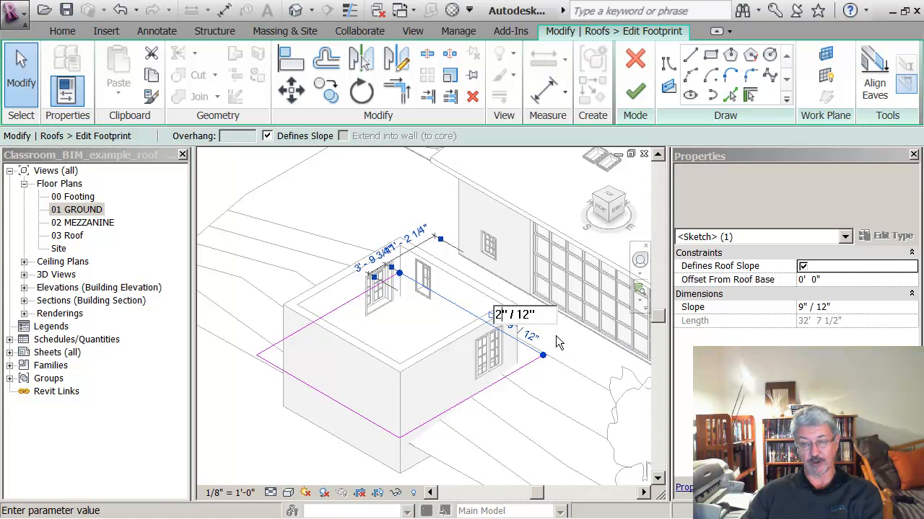
pyautogui.press('Return')
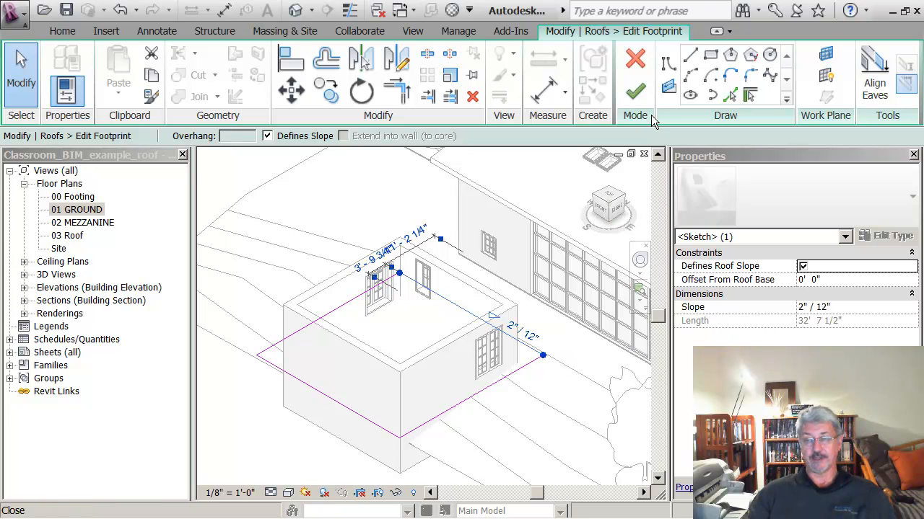
pyautogui.click(636, 93)
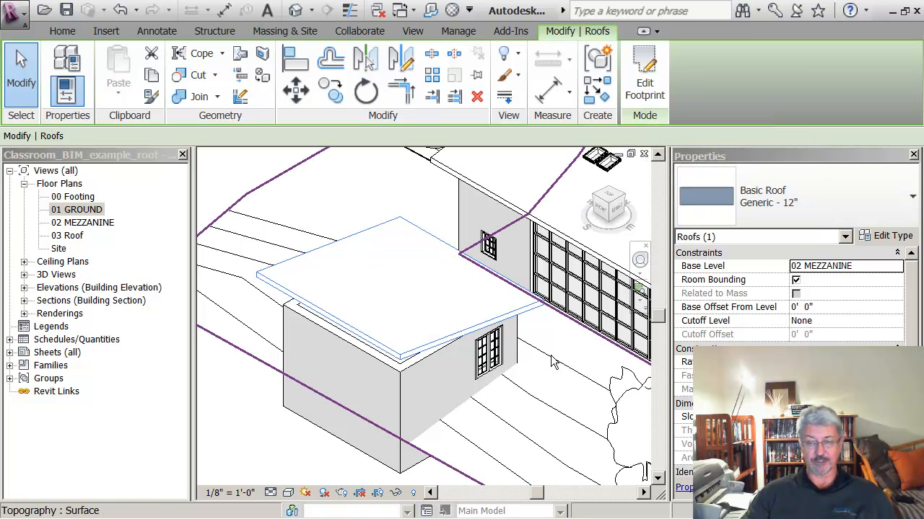
# Step: Attach the tops of the small building's whole chain of exterior walls to its sloped roof
pyautogui.keyDown('shift'); pyautogui.moveTo(538, 371); pyautogui.dragTo(520, 303, button='middle'); pyautogui.keyUp('shift')
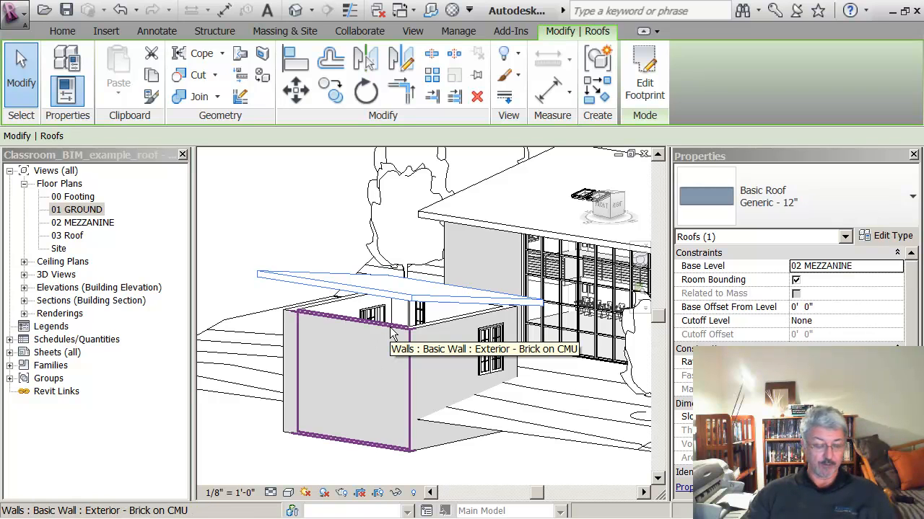
pyautogui.press('Tab')
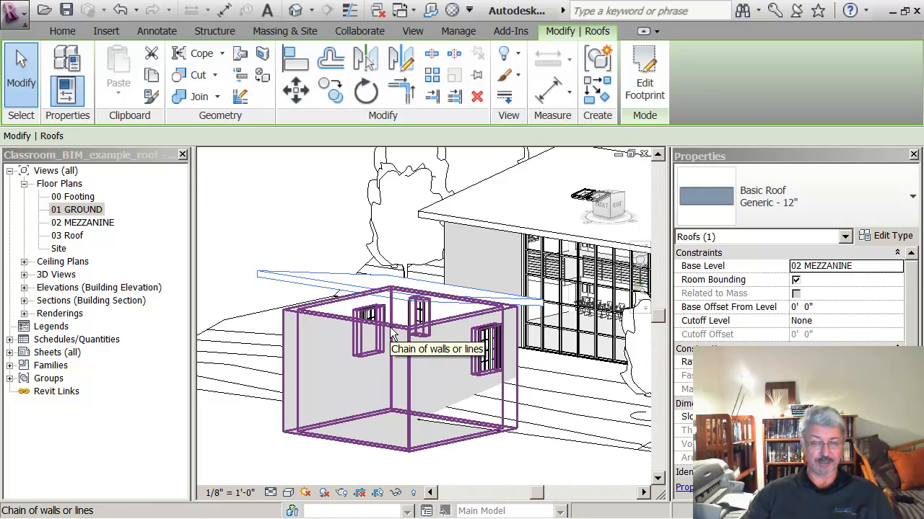
pyautogui.click(392, 335)
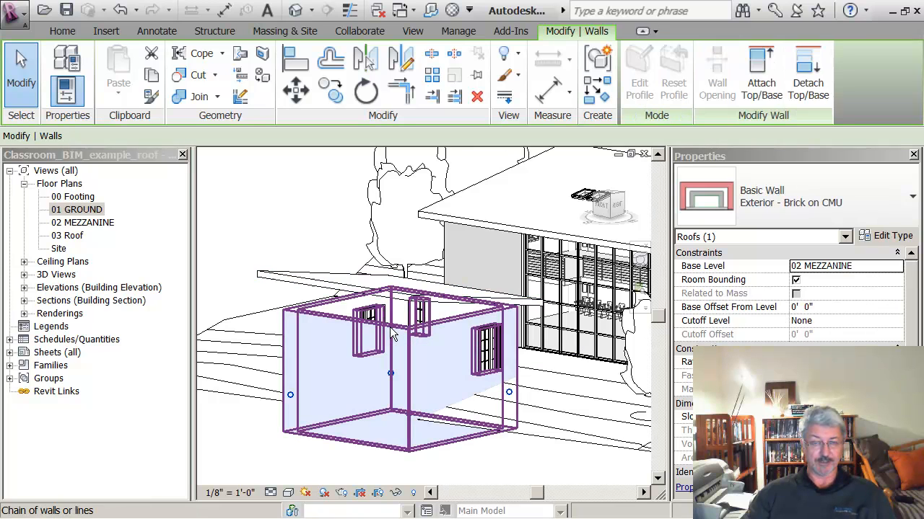
pyautogui.click(761, 87)
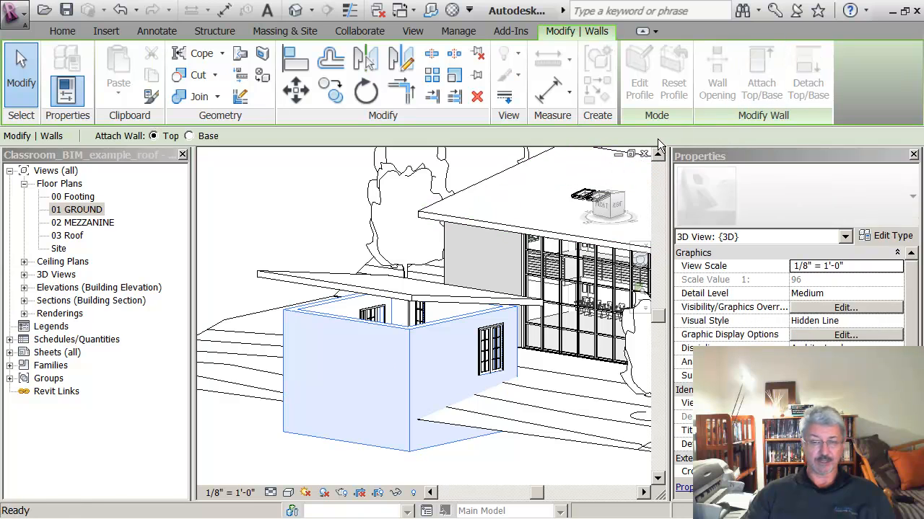
pyautogui.click(332, 290)
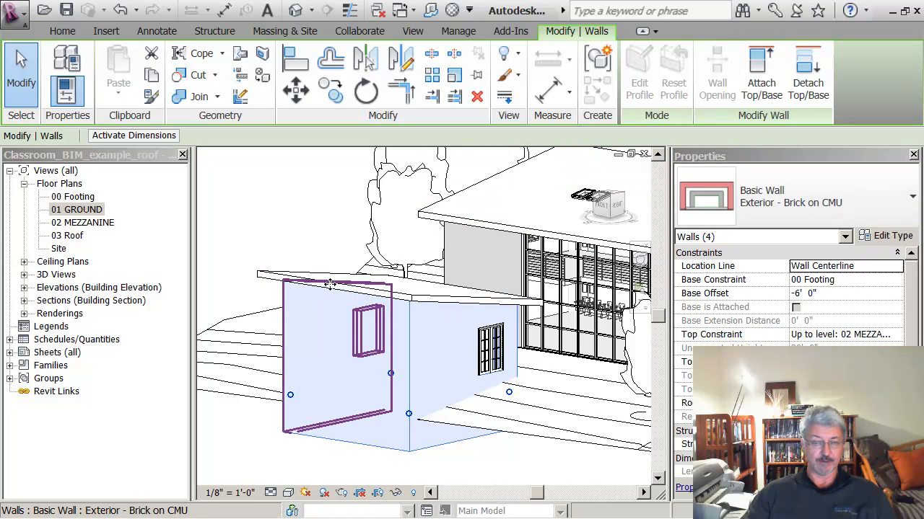
pyautogui.click(319, 234)
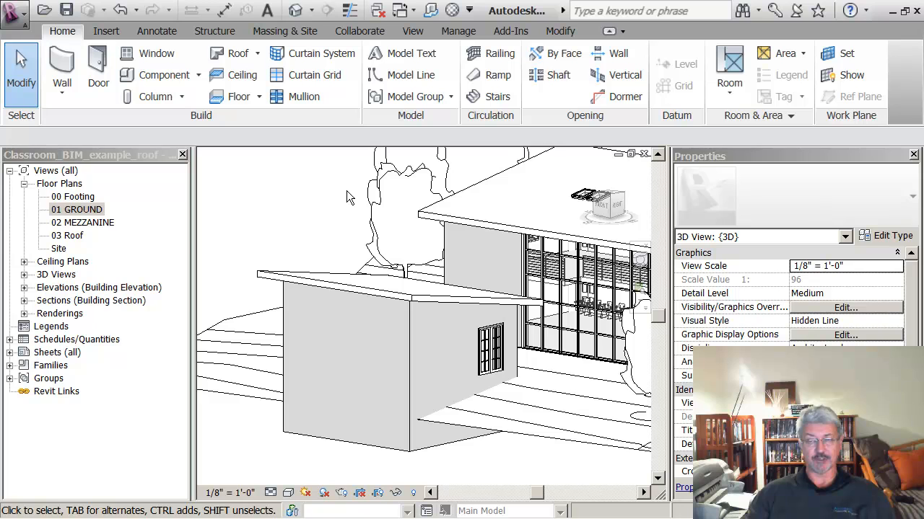
# Step: Place a Bearing Footing - 36" x 12" wall foundation under the small building's whole chain of walls
pyautogui.click(431, 10)
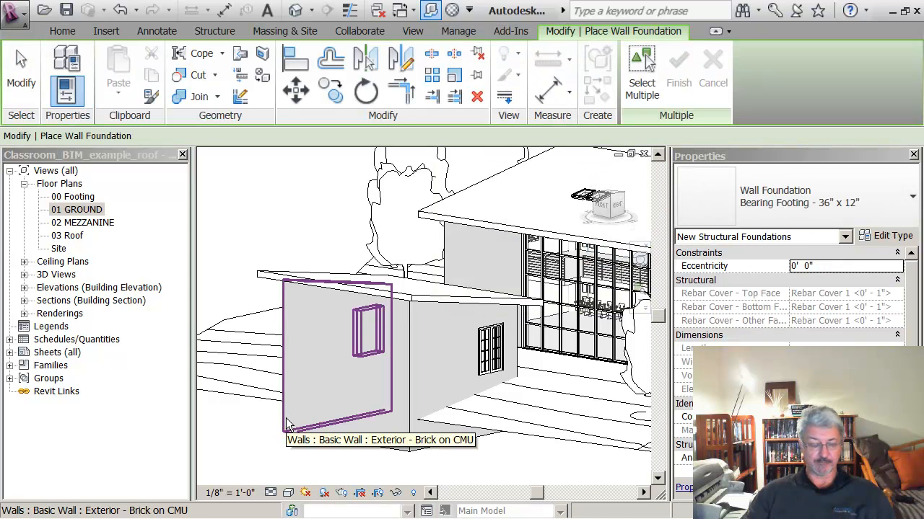
pyautogui.press('Tab')
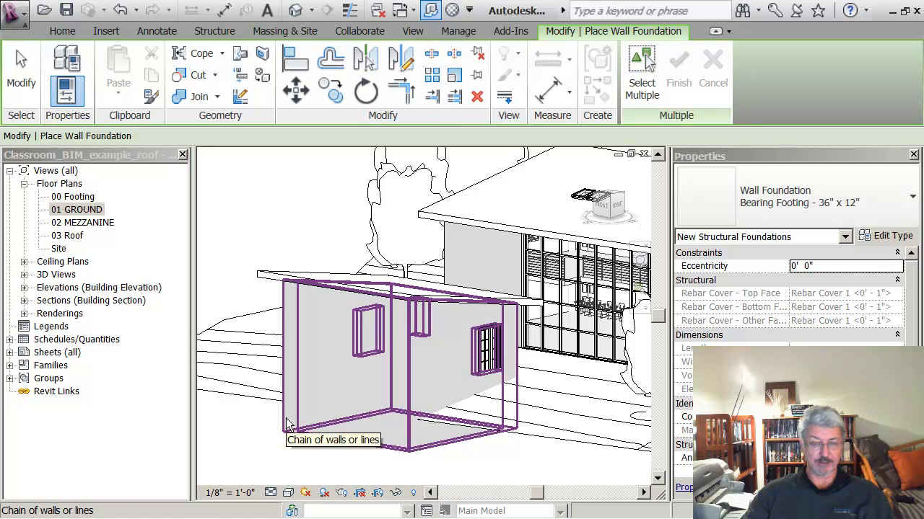
pyautogui.click(287, 424)
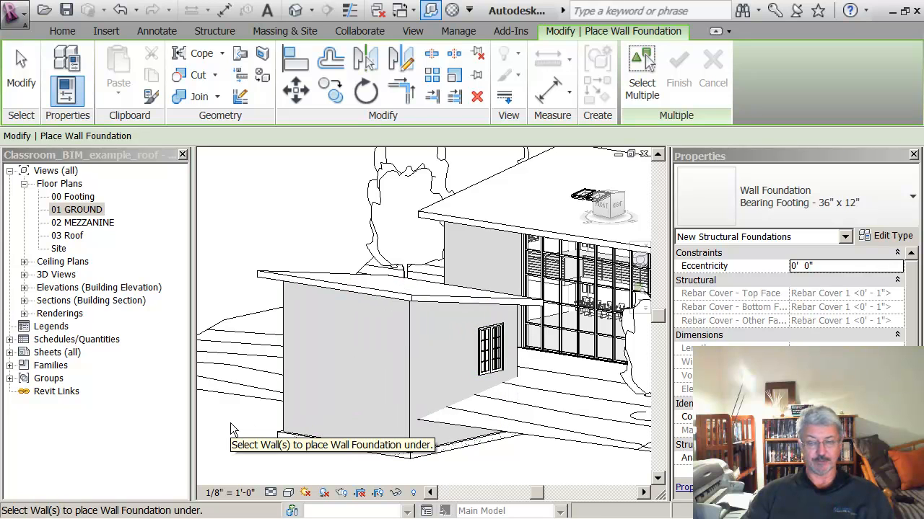
pyautogui.press('Escape')
pyautogui.press('Escape')
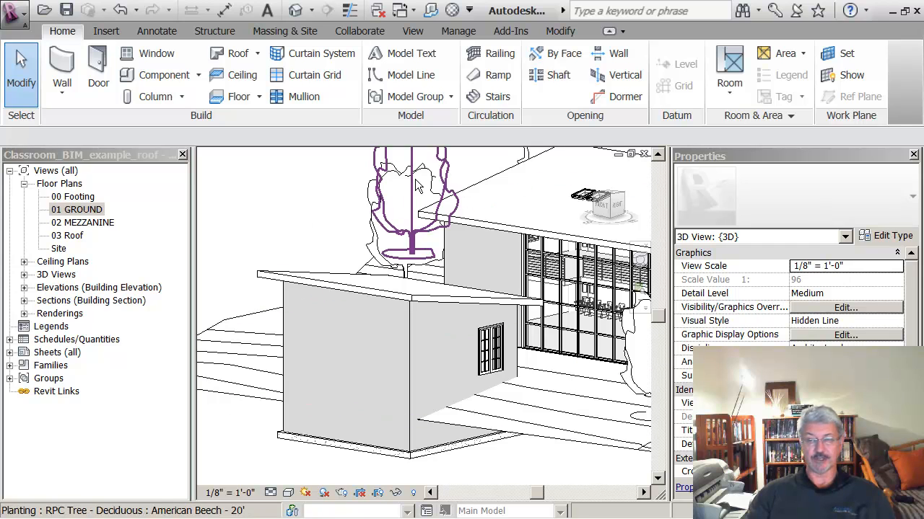
# Step: Return the 3D view to its home orientation and examine both buildings with the small building's new roof and footing
pyautogui.click(588, 171)
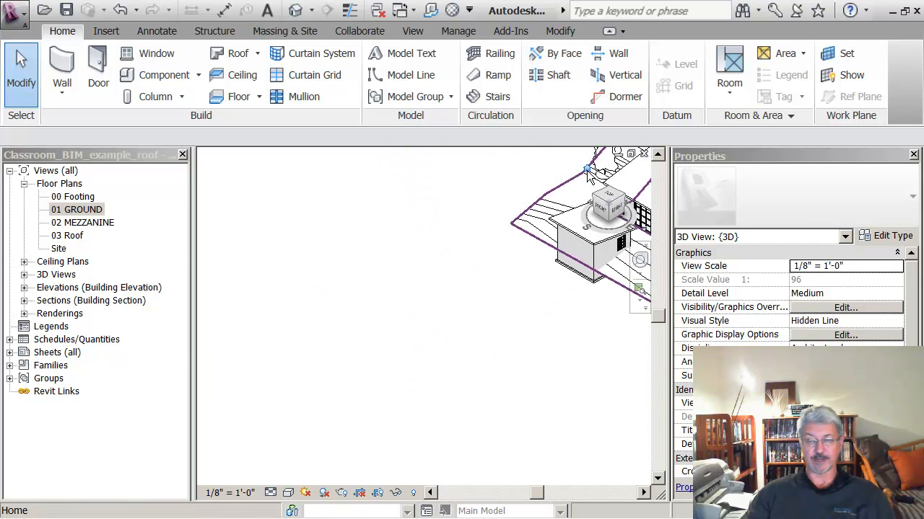
pyautogui.scroll(2, 319, 205)
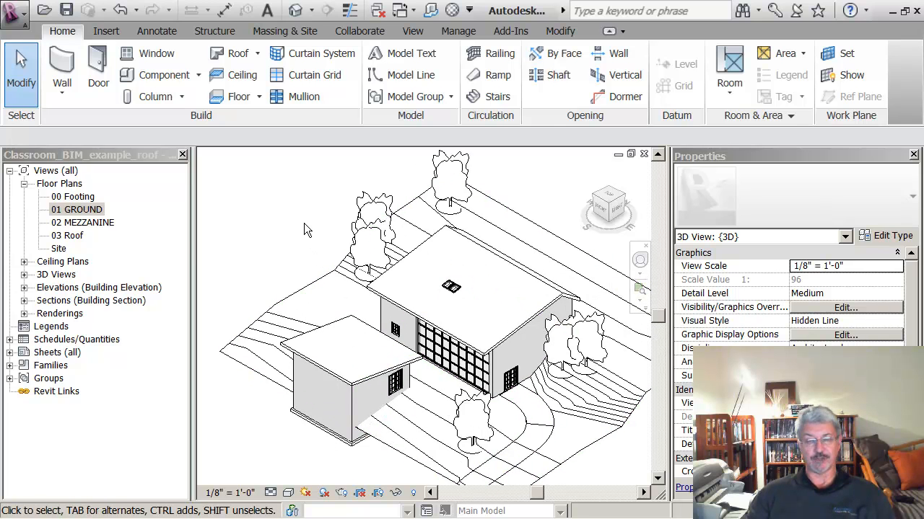
pyautogui.moveTo(293, 220); pyautogui.dragTo(278, 195, button='middle')
pyautogui.scroll(1, 286, 206)
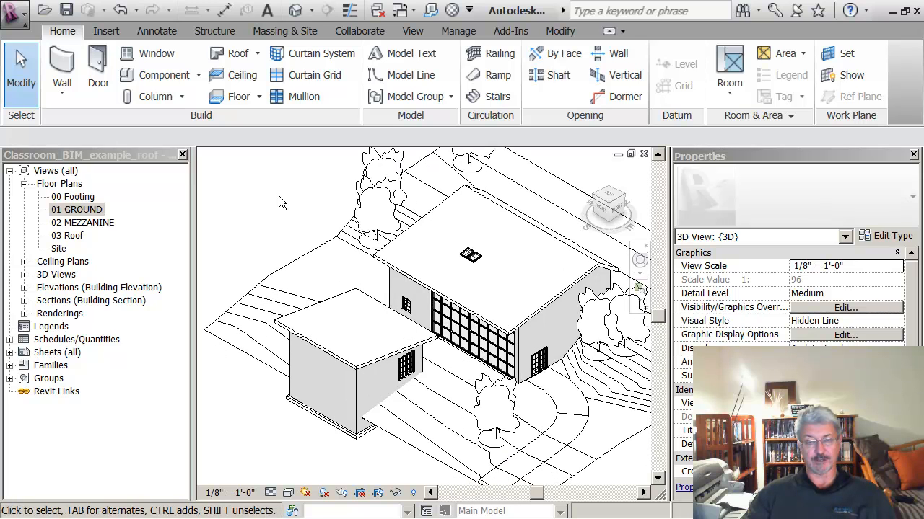